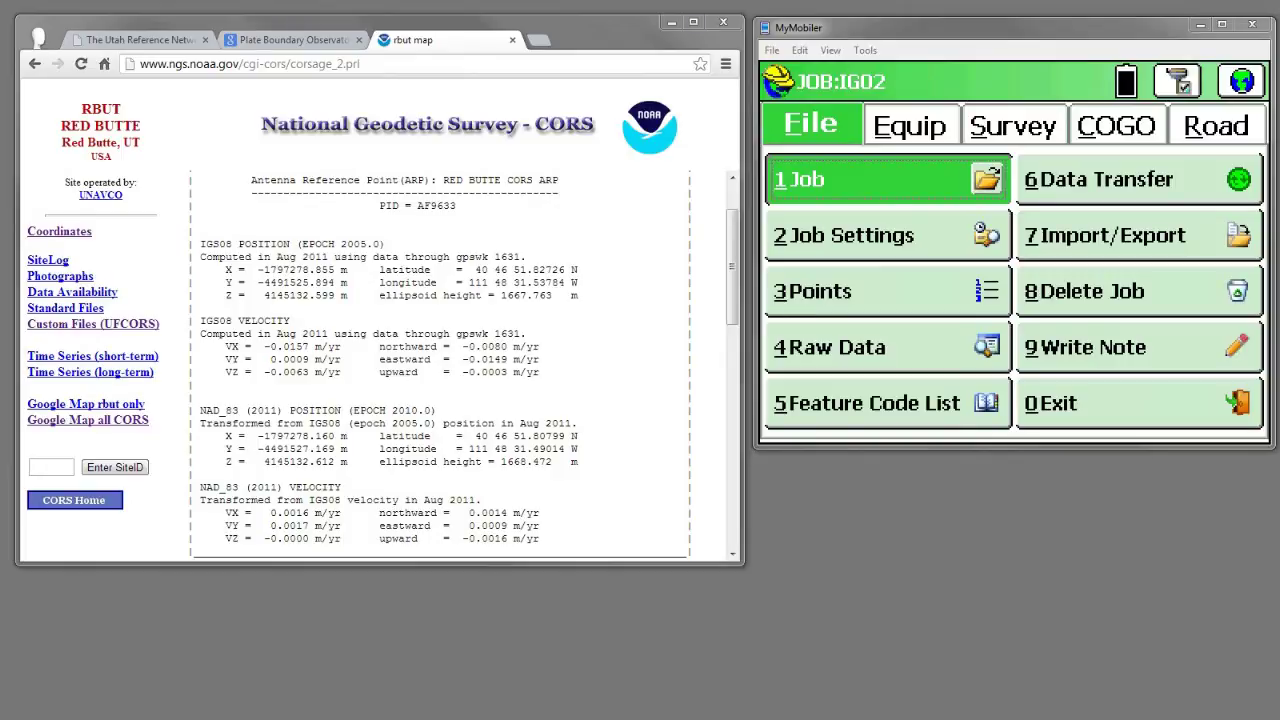
# Create job IG03 and accept its US Survey Feet, USA/NAD83/UT Central job settings
pyautogui.click(886, 197)
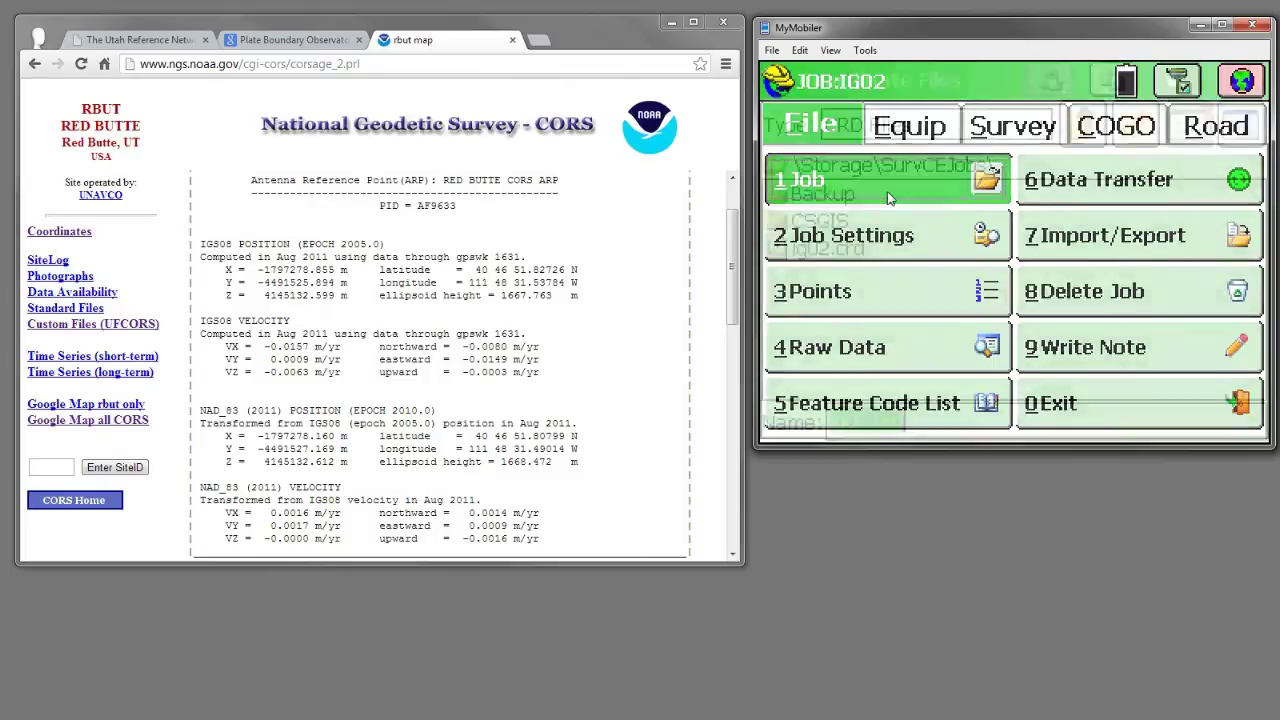
pyautogui.press('BackSpace')
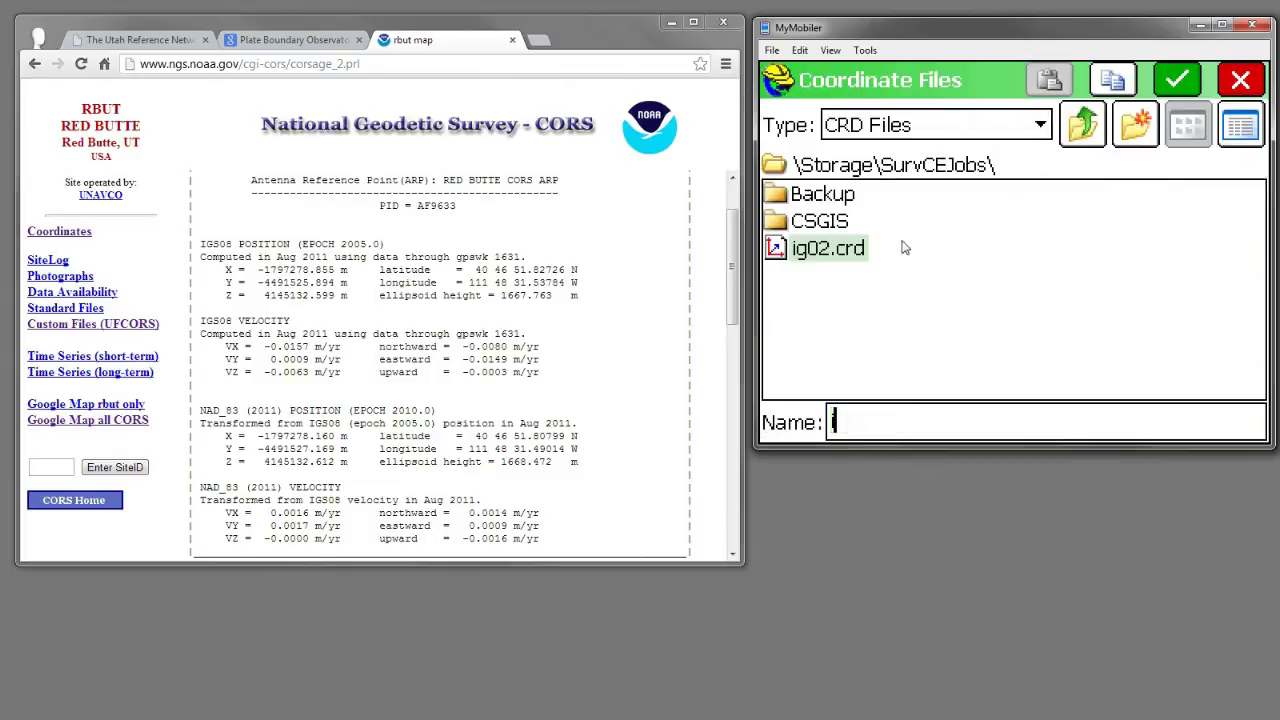
pyautogui.write('ig03')
pyautogui.press('Return')
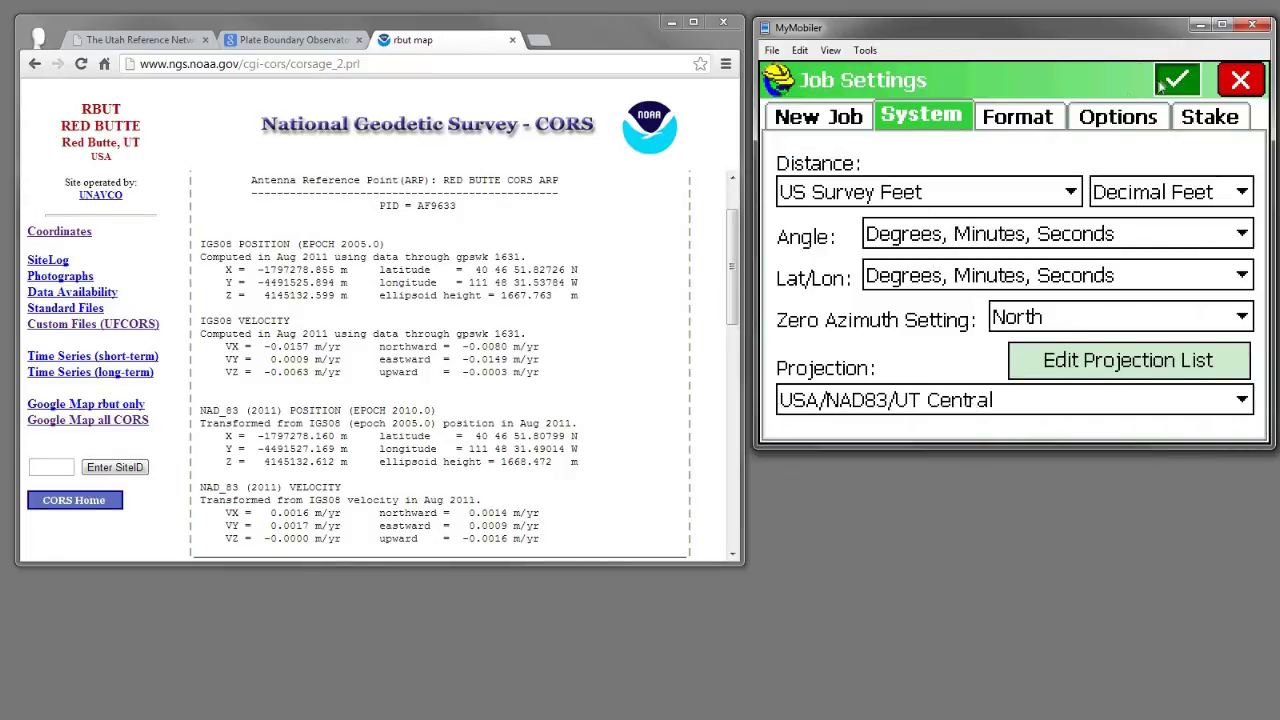
pyautogui.press('Return')
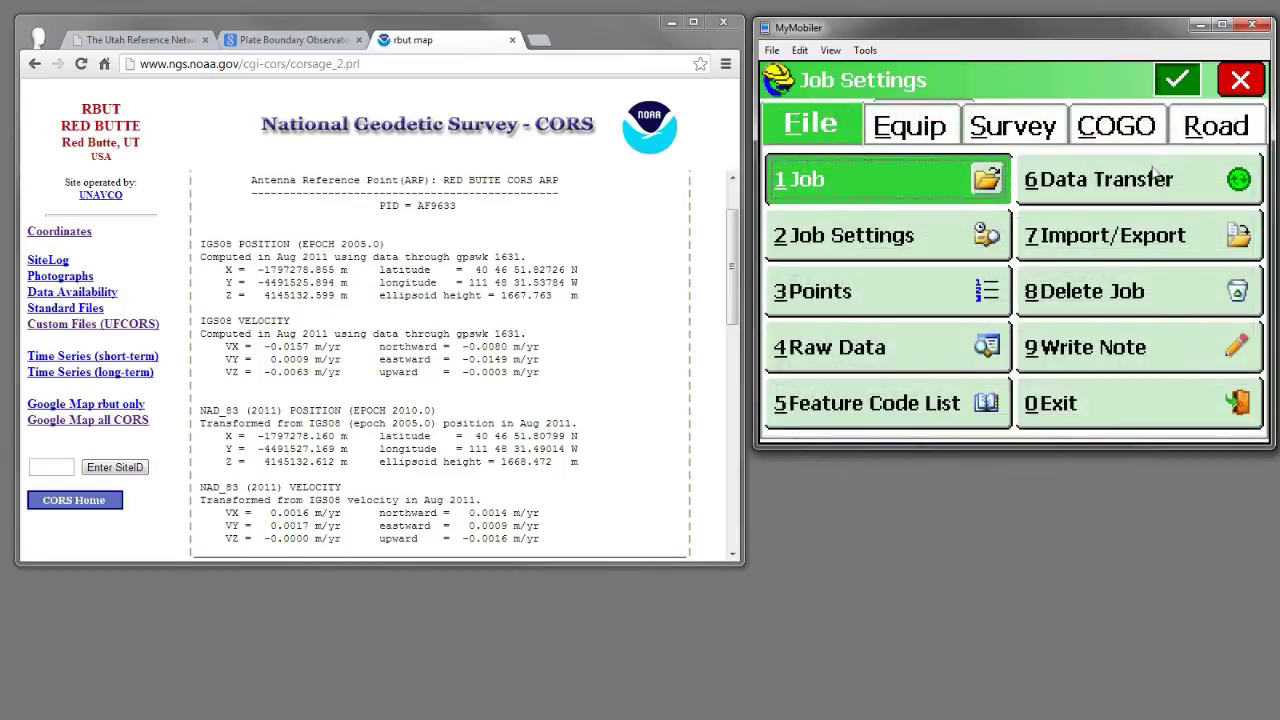
# Open 1 Store Points from the Survey tab for job IG03
pyautogui.click(998, 137)
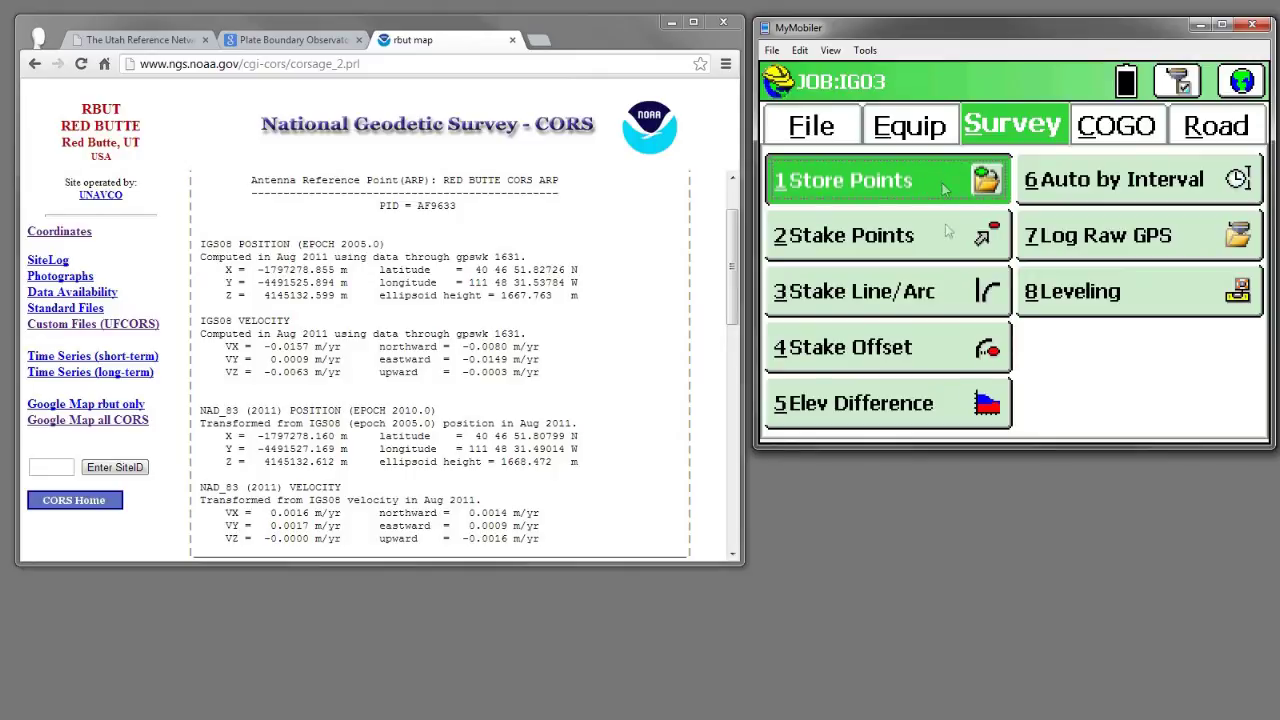
pyautogui.click(947, 261)
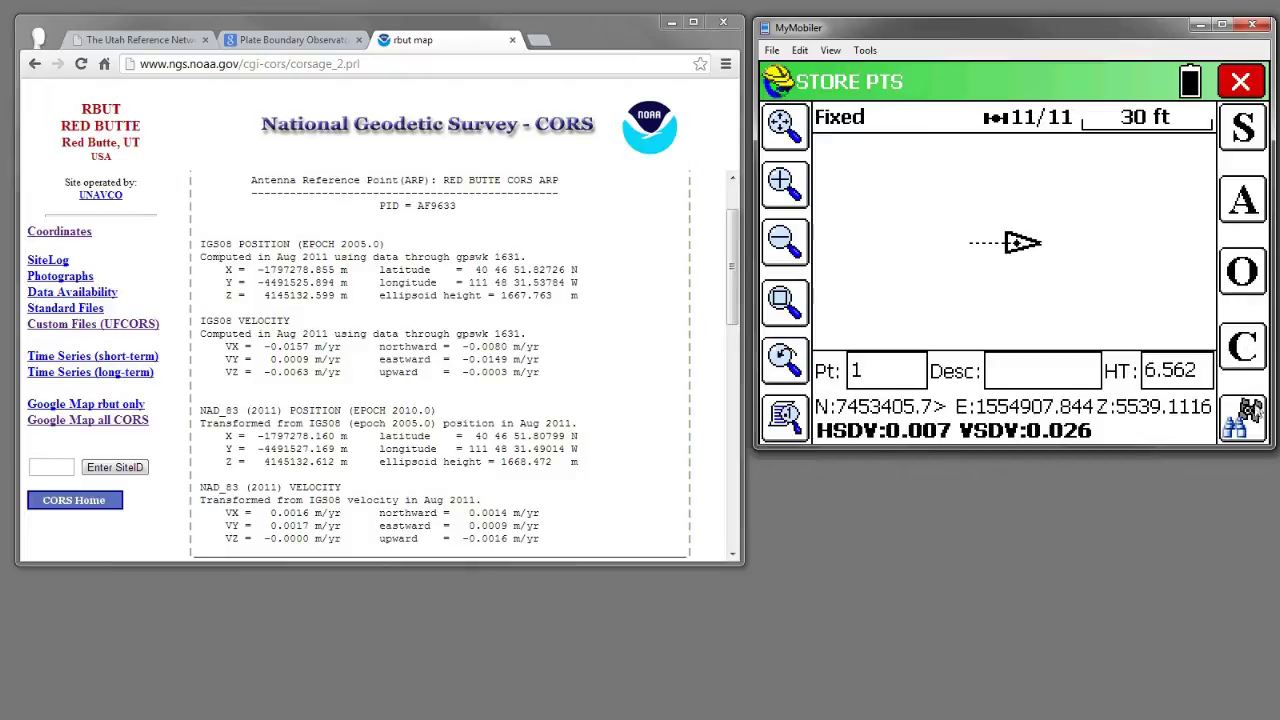
pyautogui.click(1250, 412)
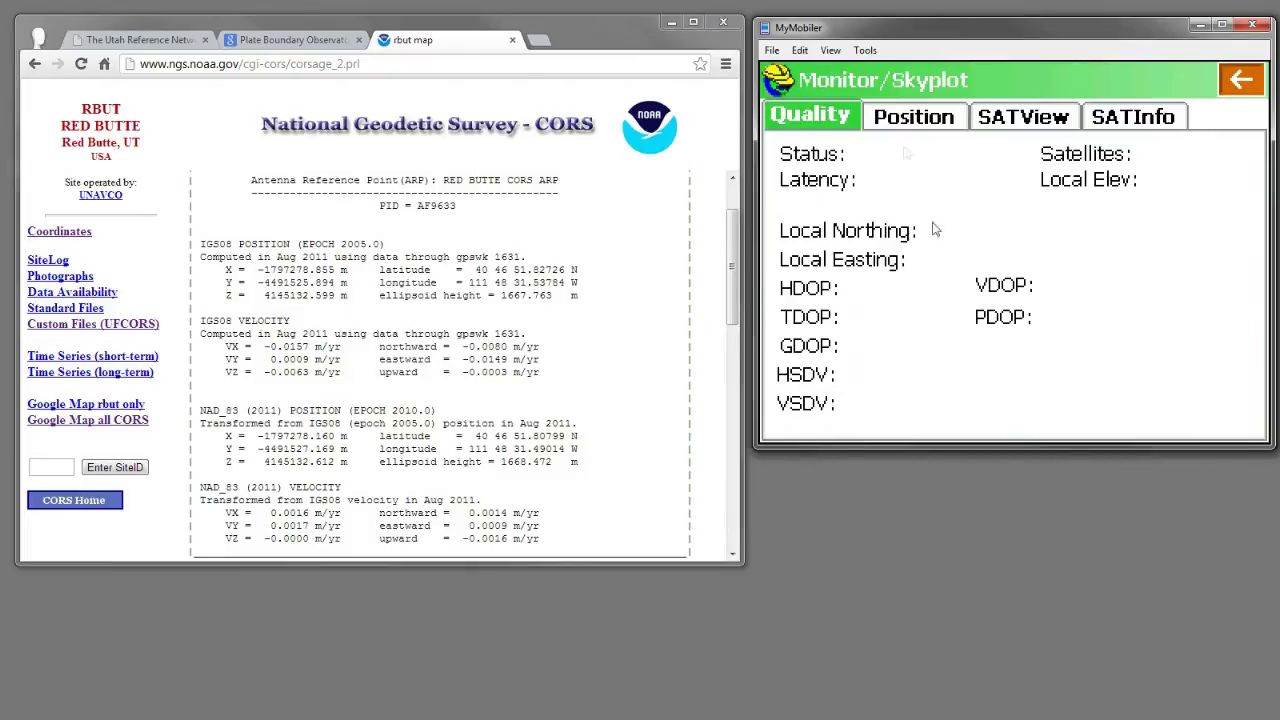
pyautogui.click(912, 118)
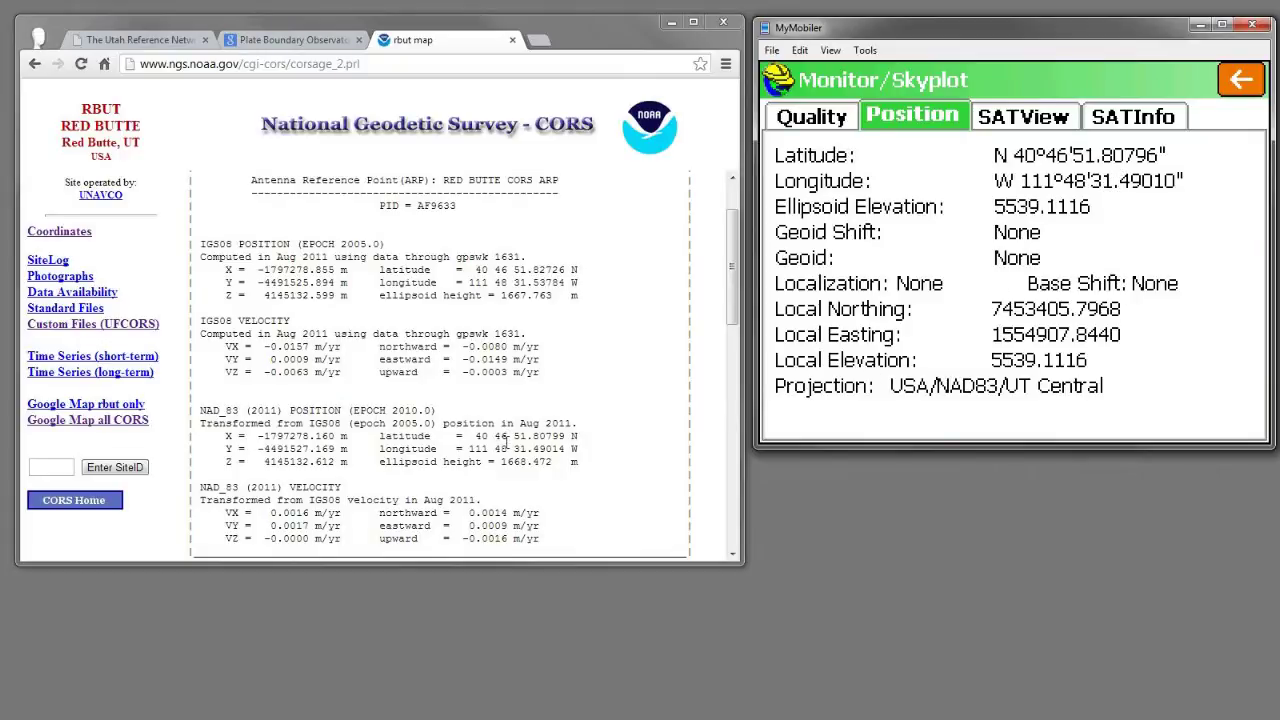
pyautogui.moveTo(476, 440); pyautogui.dragTo(571, 437)
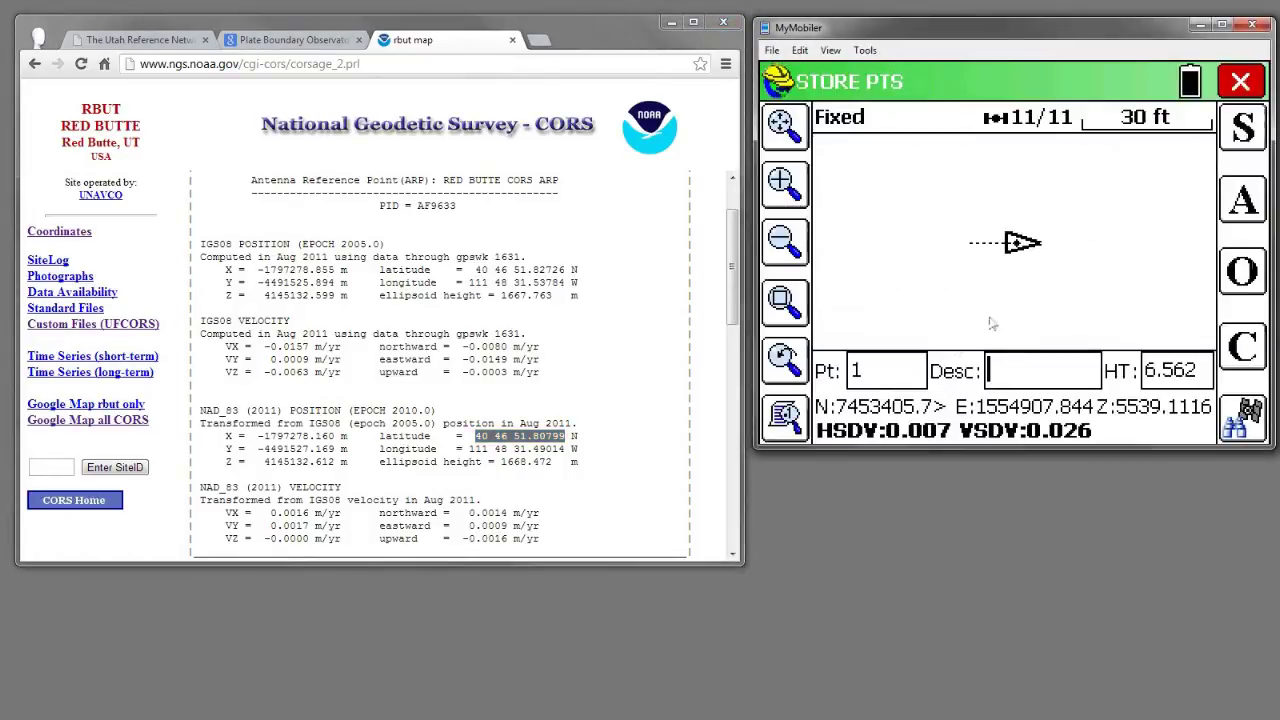
# Give point 1 the description nad83 and bring up the Utah Reference Network page
pyautogui.click(1013, 375)
pyautogui.write('nad83')
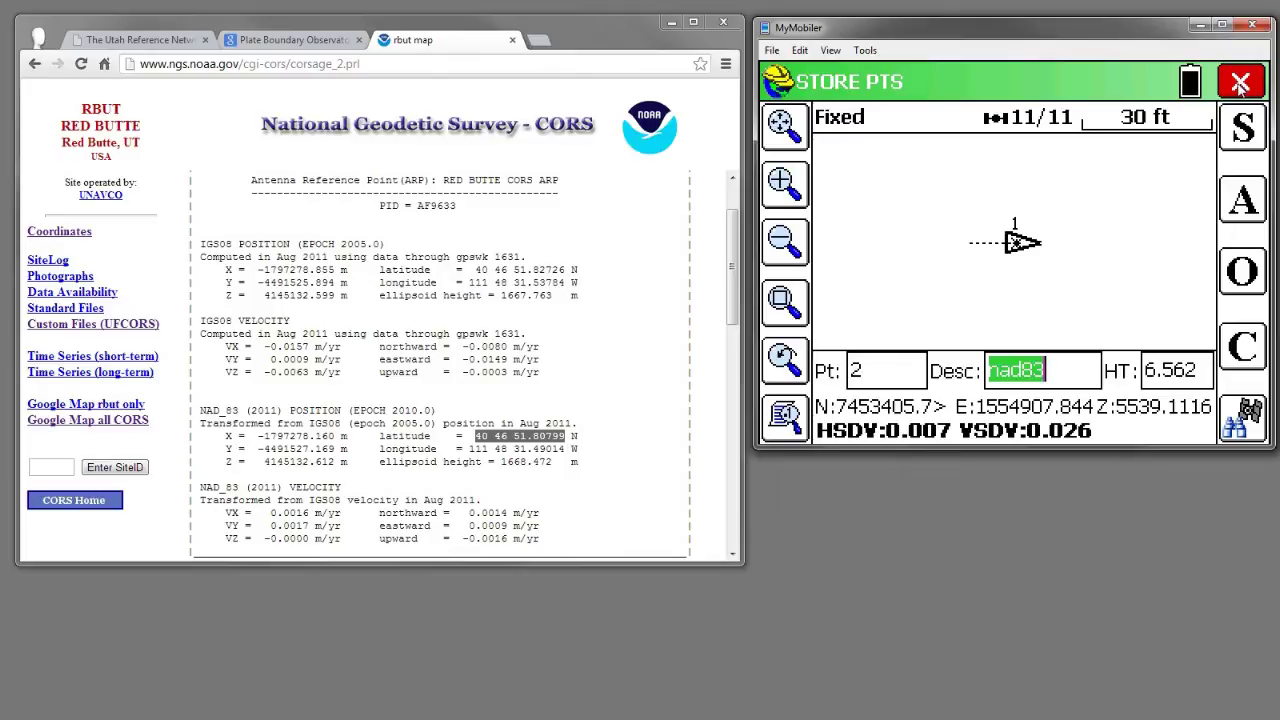
pyautogui.click(116, 41)
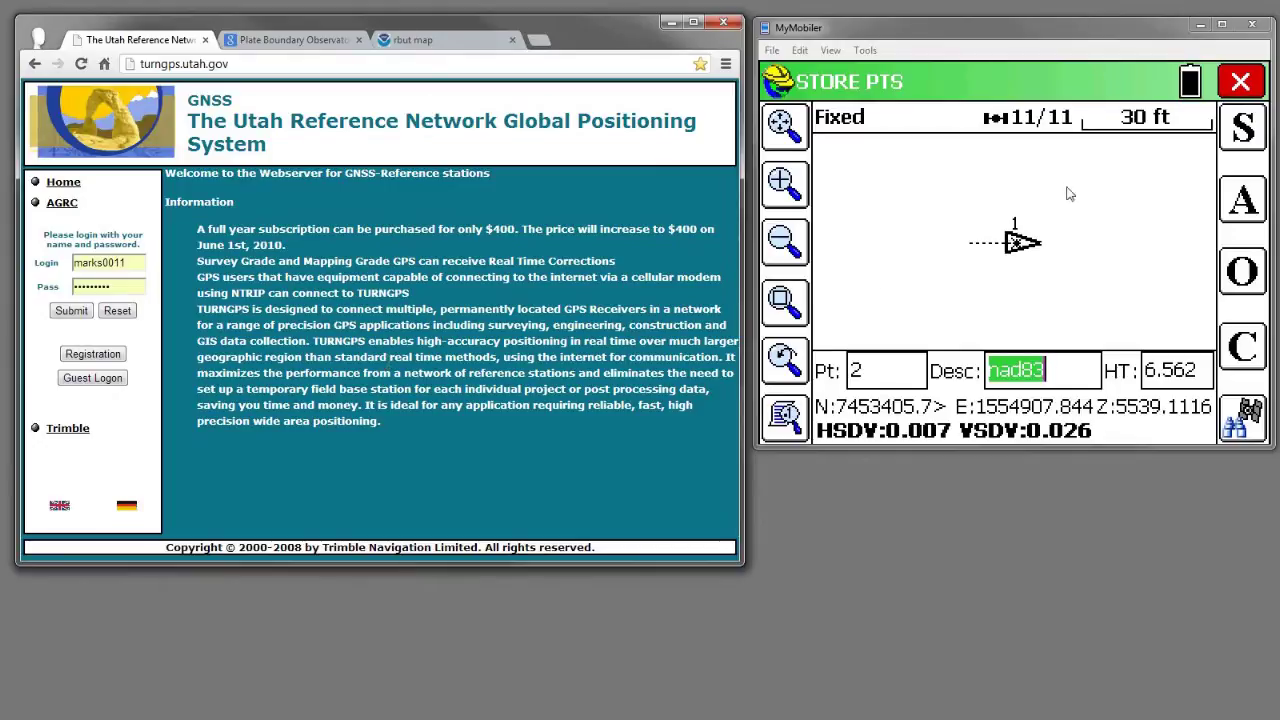
# Focus the data collector window, then show Chrome's Plate Boundary Observatory page
pyautogui.click(995, 185)
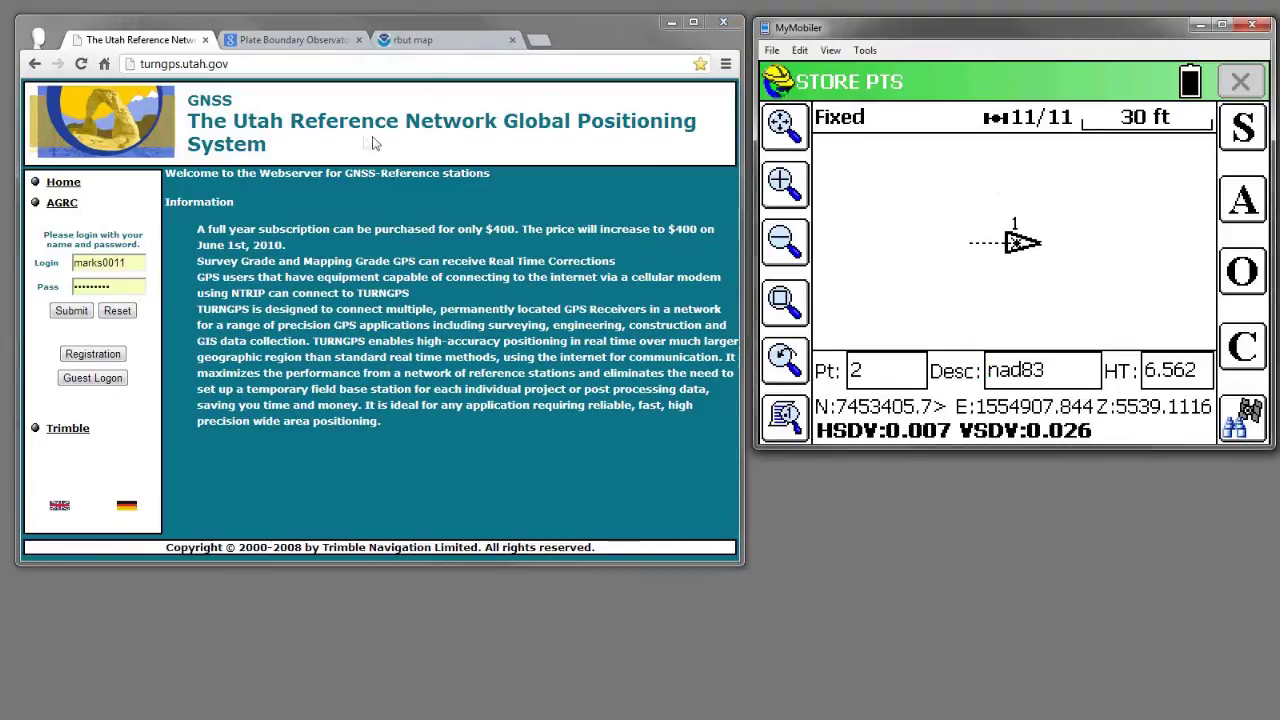
pyautogui.click(291, 40)
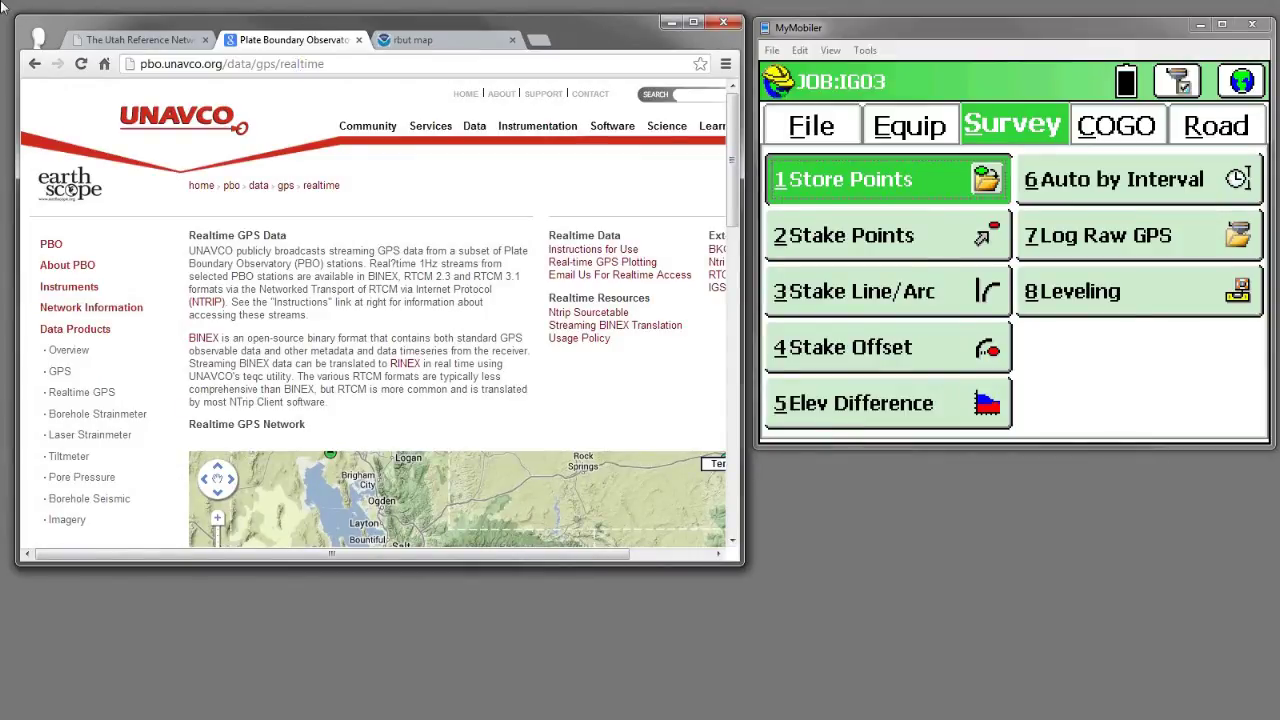
# Reopen Store Points, zoom in three times on point 1, then open the GPS position monitor
pyautogui.click(886, 181)
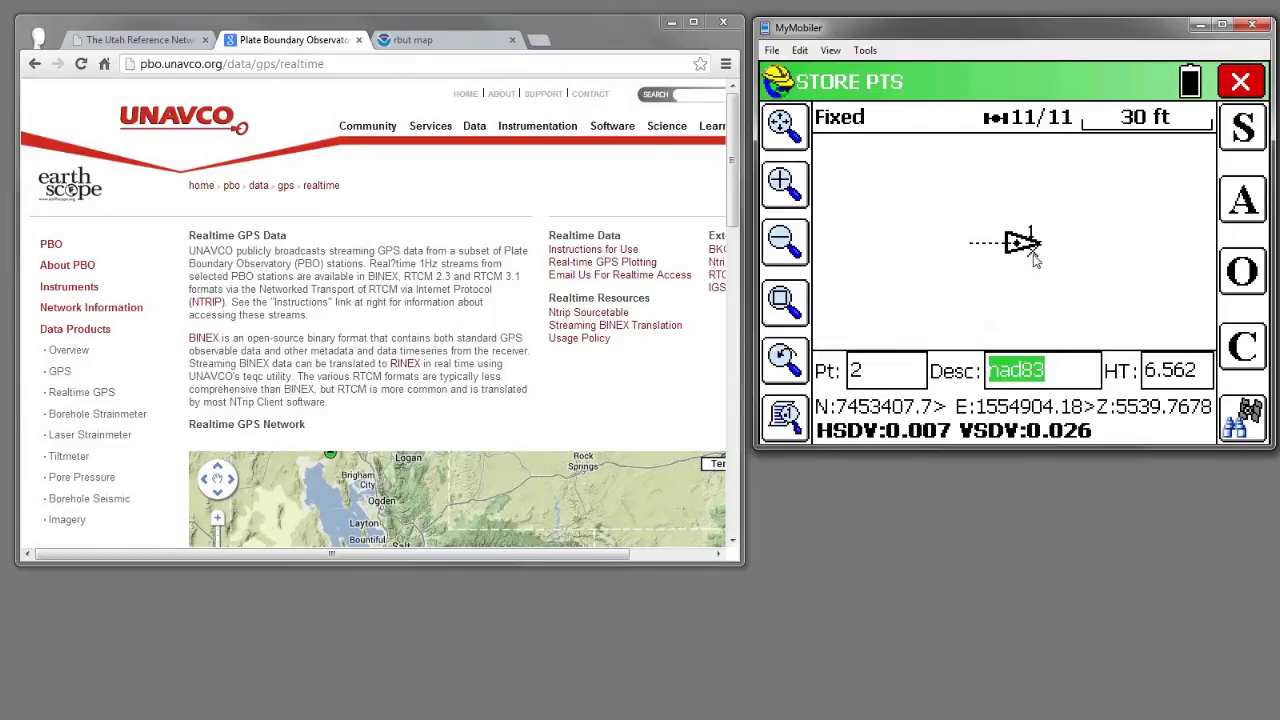
pyautogui.click(786, 196)
pyautogui.click(786, 196)
pyautogui.click(786, 196)
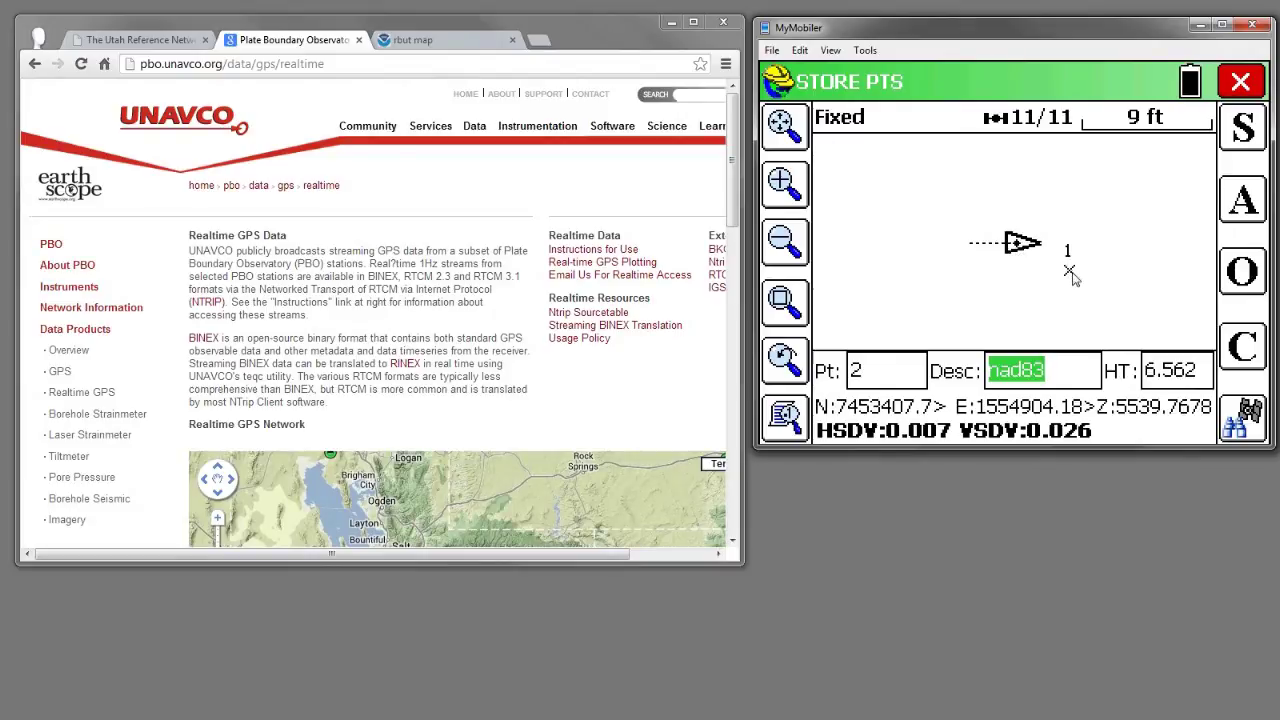
pyautogui.click(420, 42)
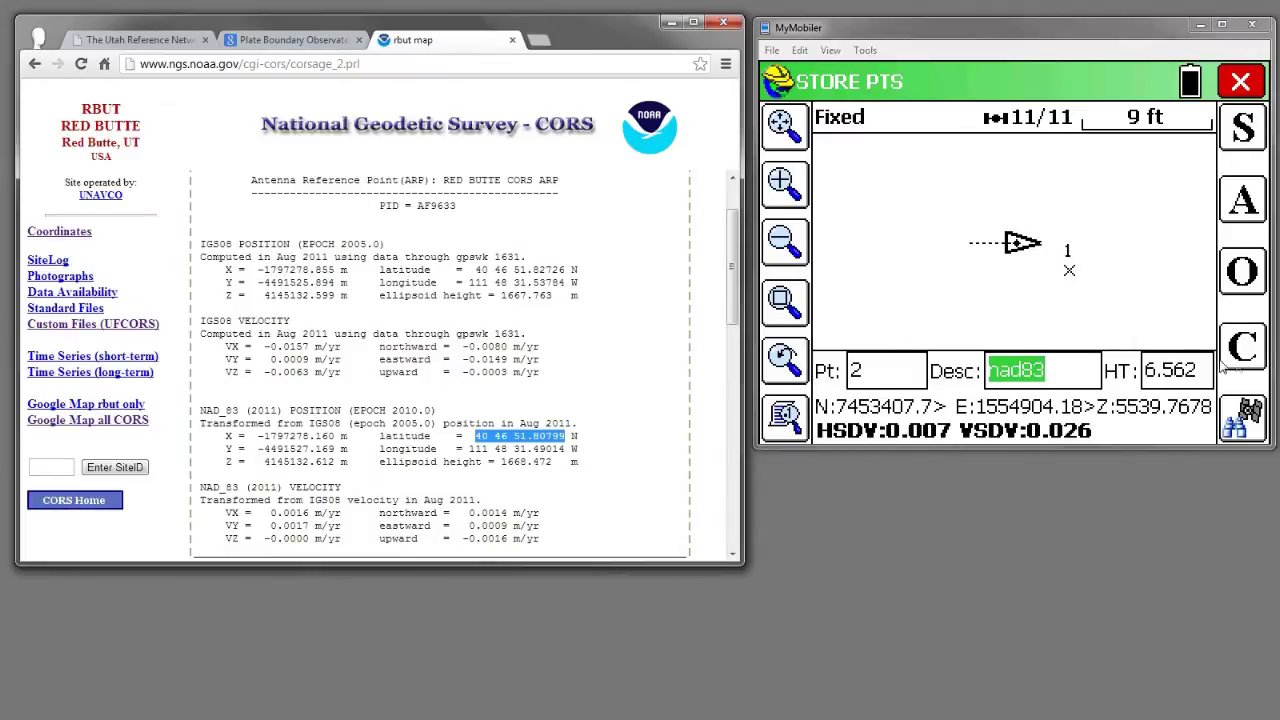
pyautogui.click(1250, 420)
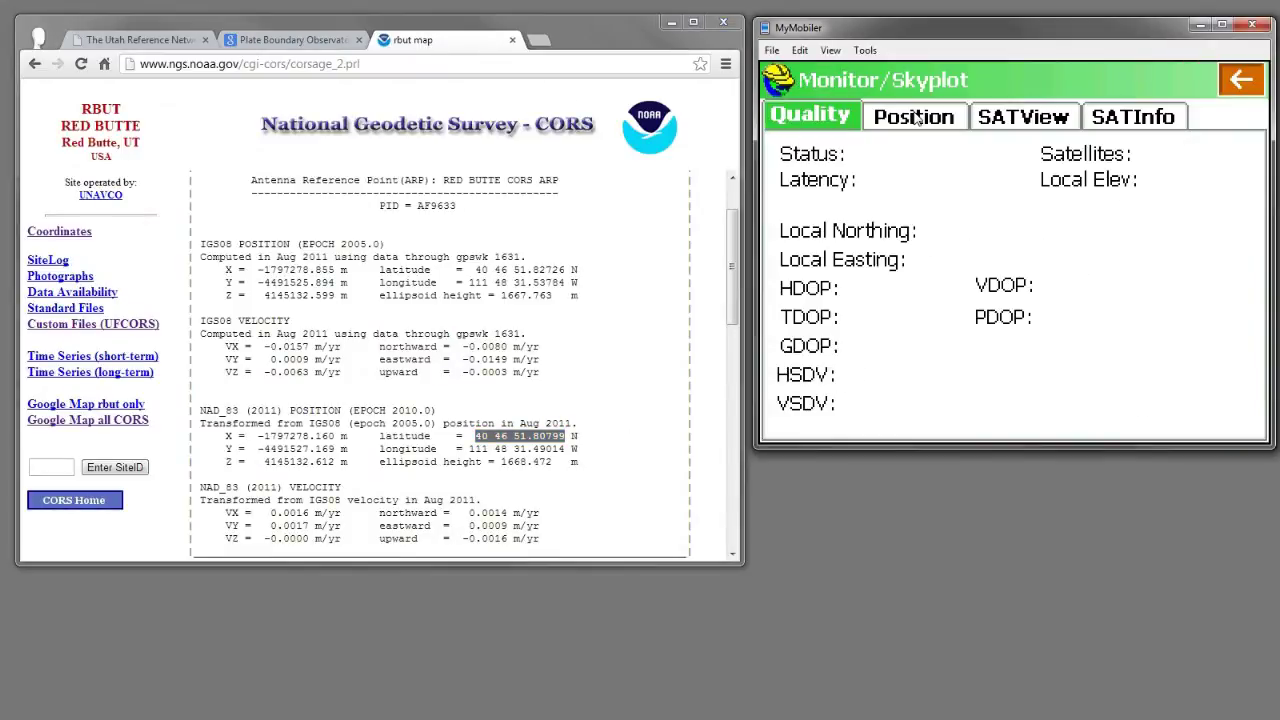
# Compare the rover latitude against RED BUTTE's IGS08 latitude, then exit Store Points
pyautogui.click(916, 118)
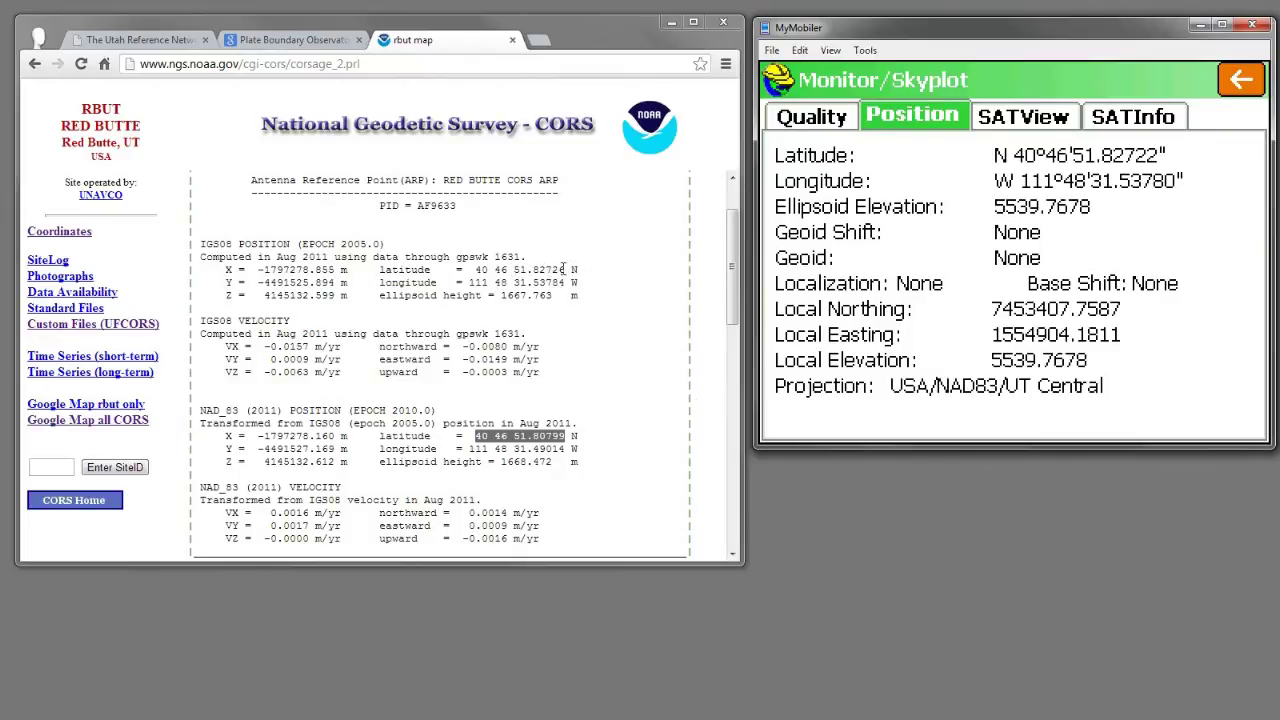
pyautogui.moveTo(565, 270); pyautogui.dragTo(478, 277)
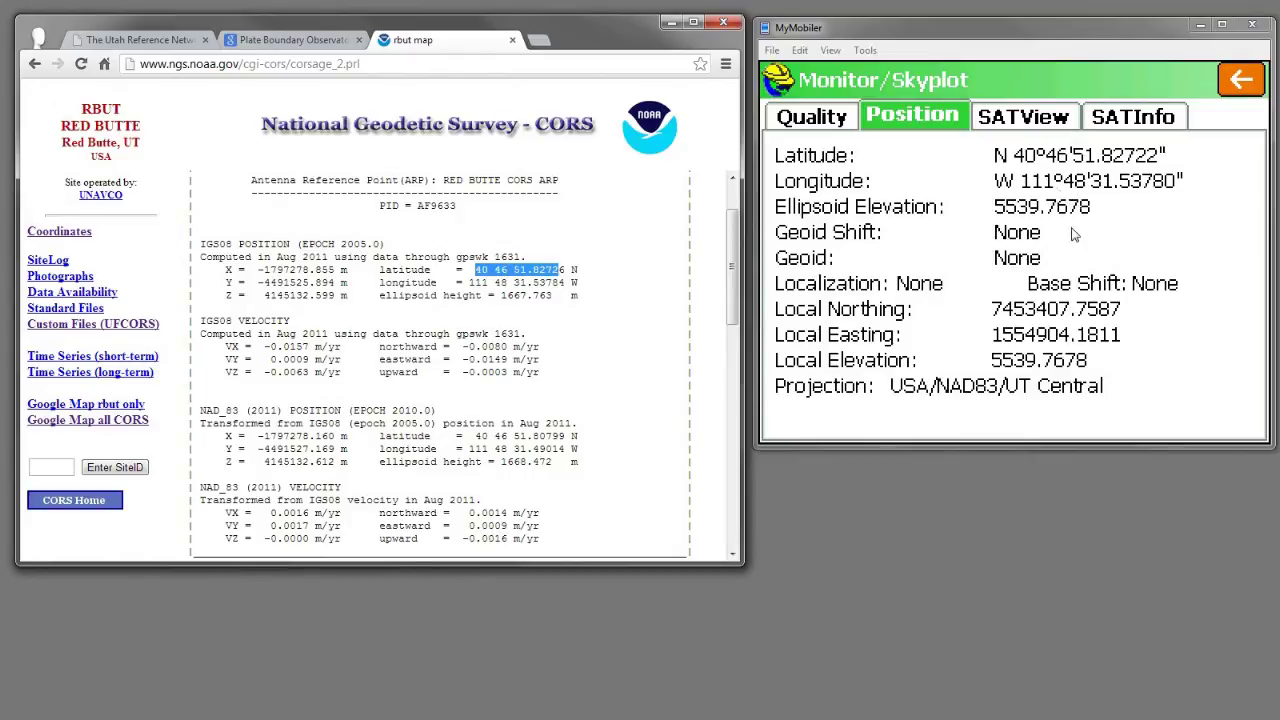
pyautogui.click(1240, 80)
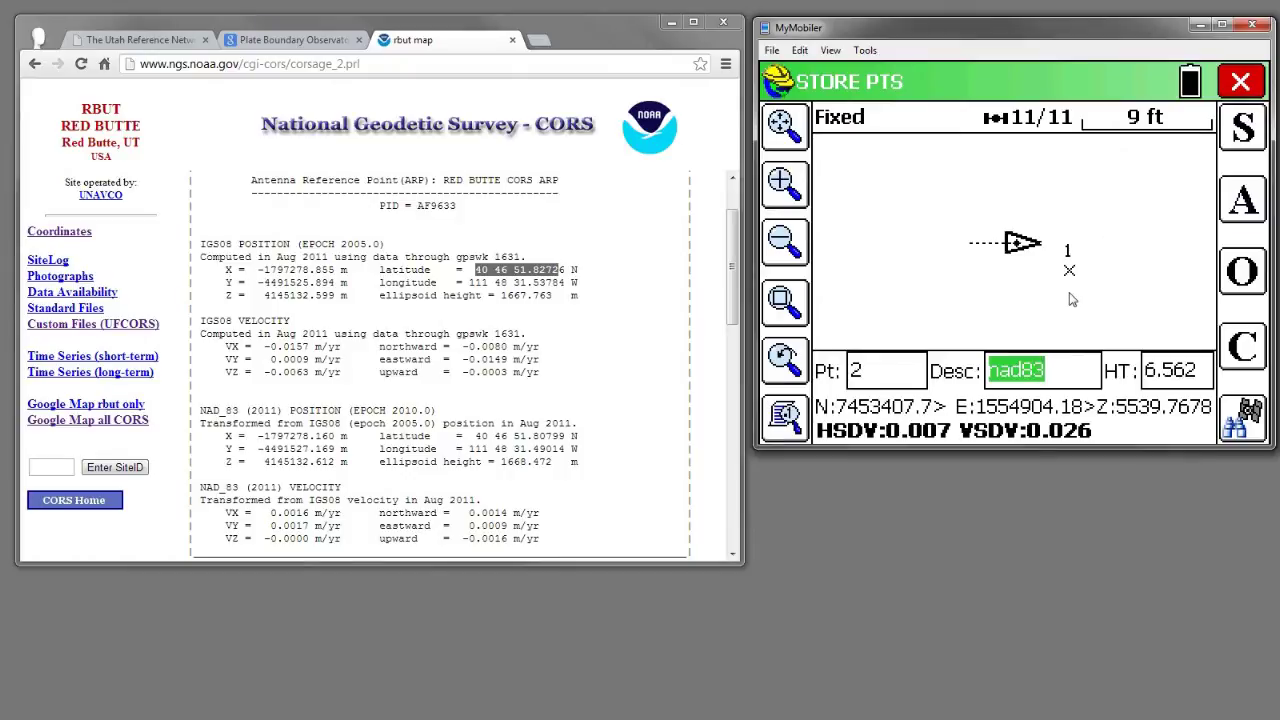
pyautogui.click(1240, 92)
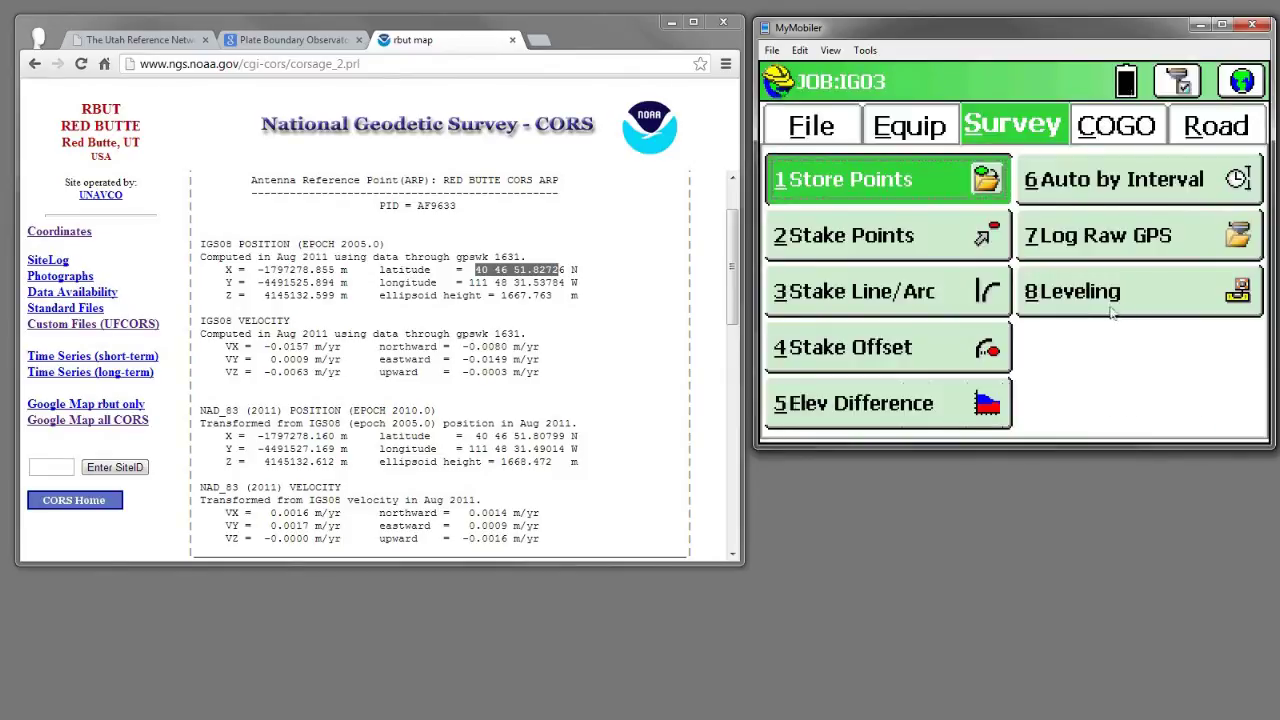
# Enable Convert WGS84 to NAD83 under Equip > 6 Localization, accept the warning, and save
pyautogui.click(916, 138)
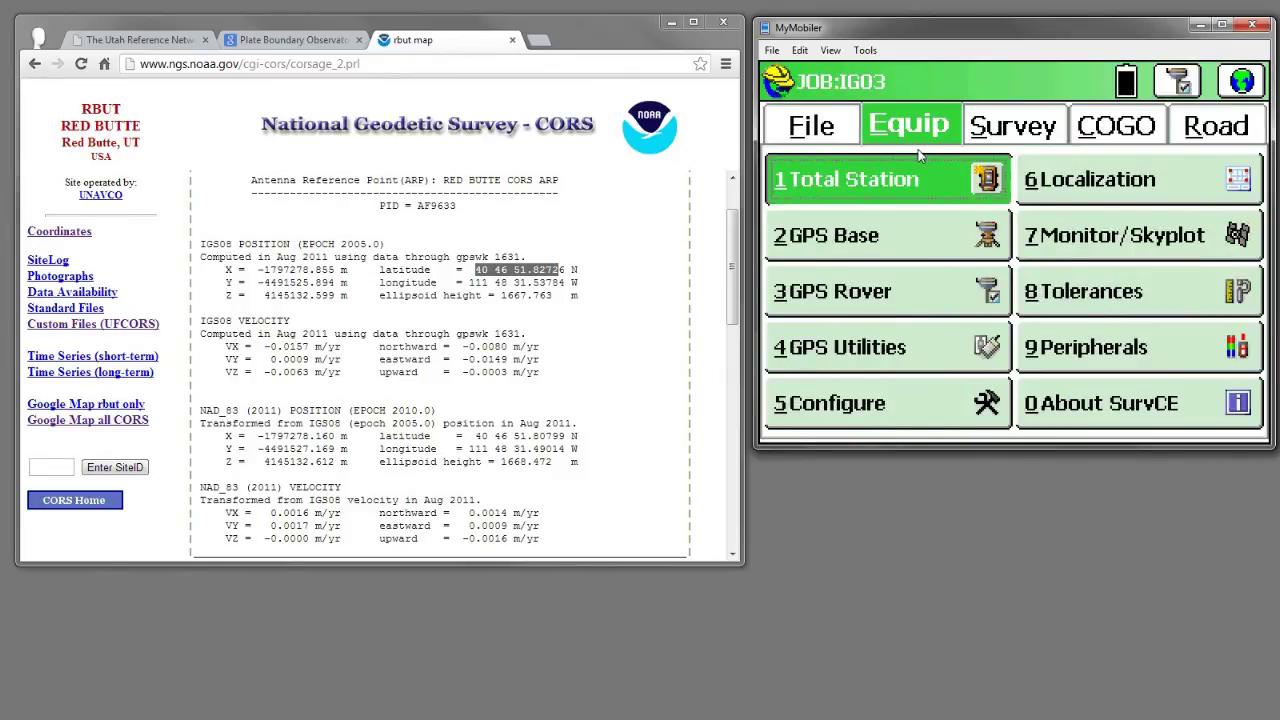
pyautogui.click(1092, 182)
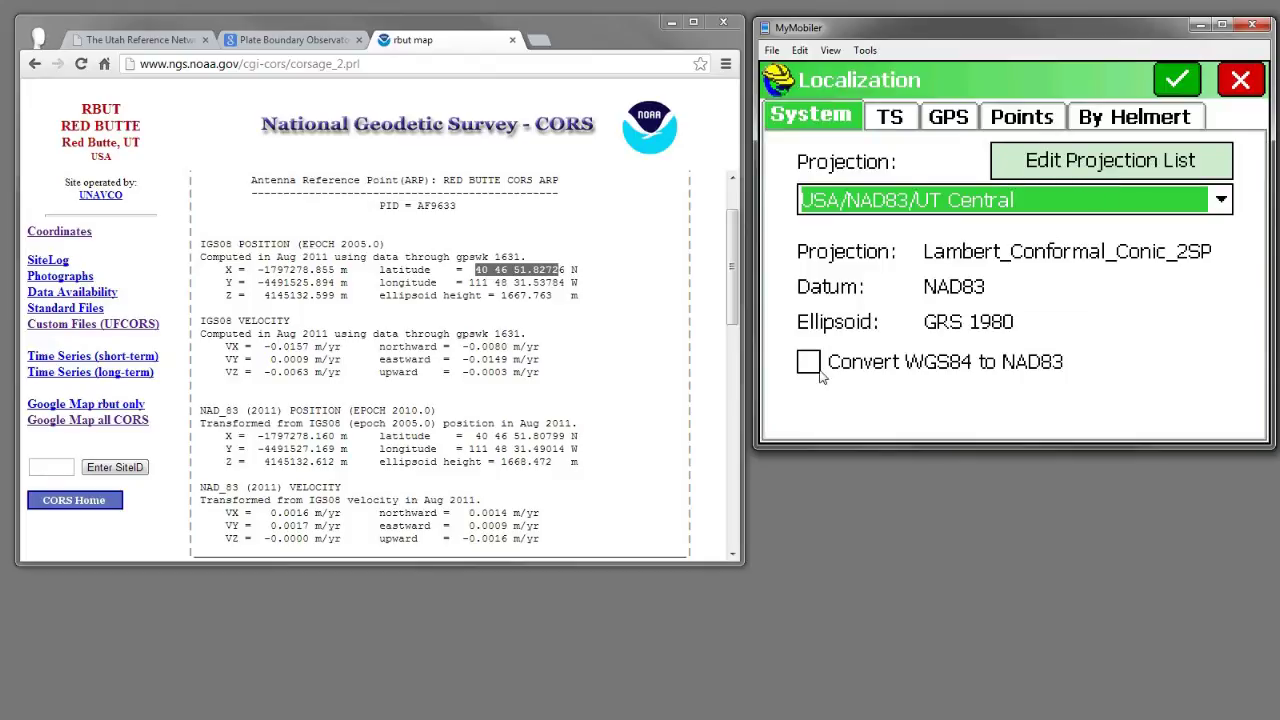
pyautogui.click(810, 364)
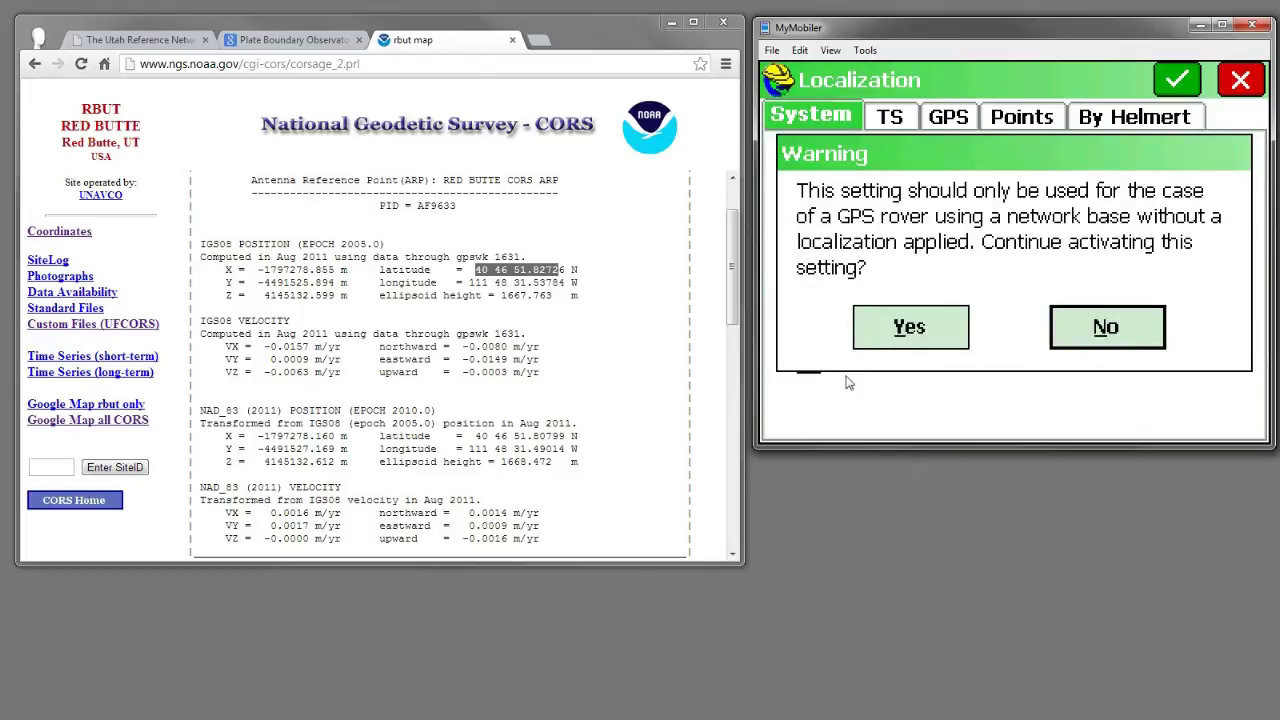
pyautogui.click(905, 325)
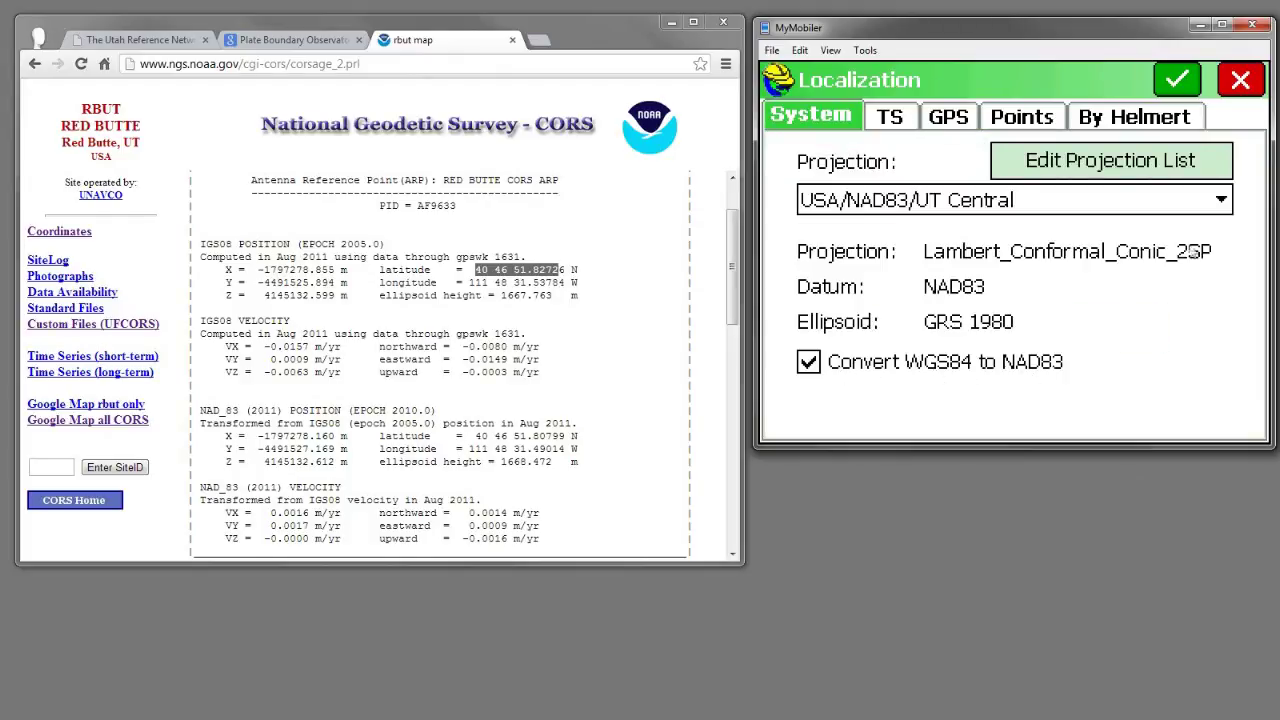
pyautogui.click(1176, 86)
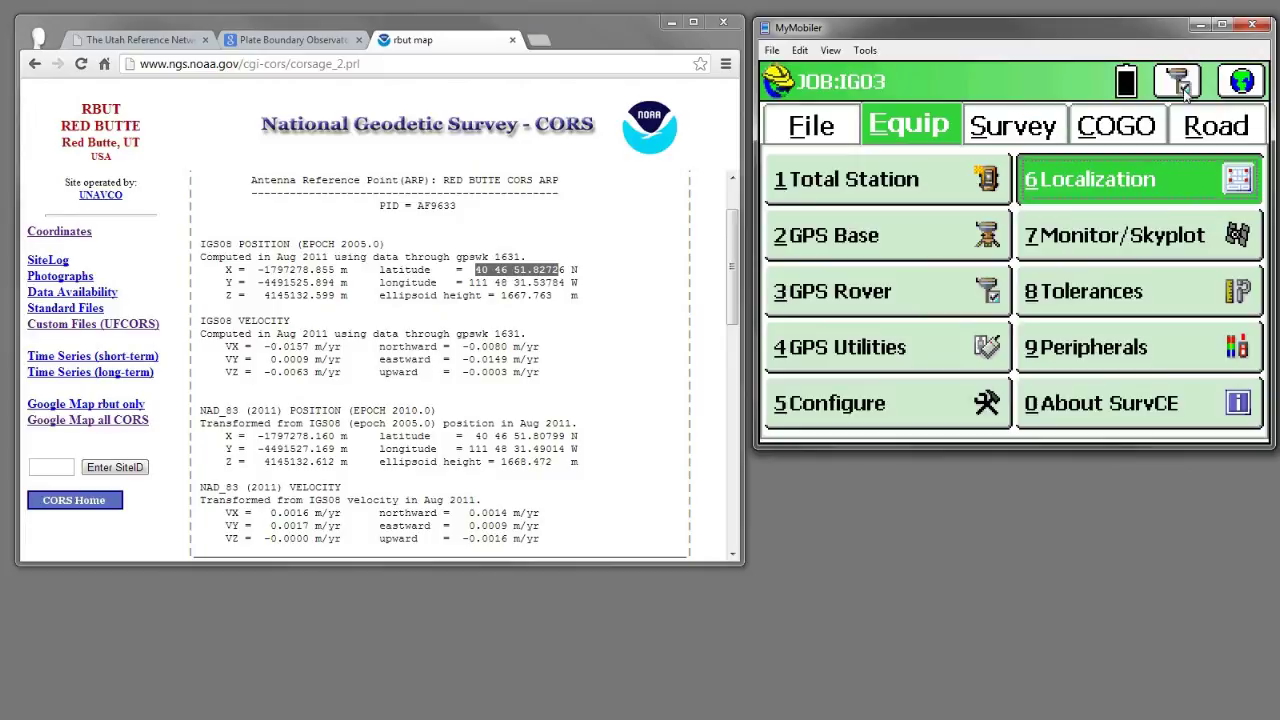
pyautogui.click(1000, 128)
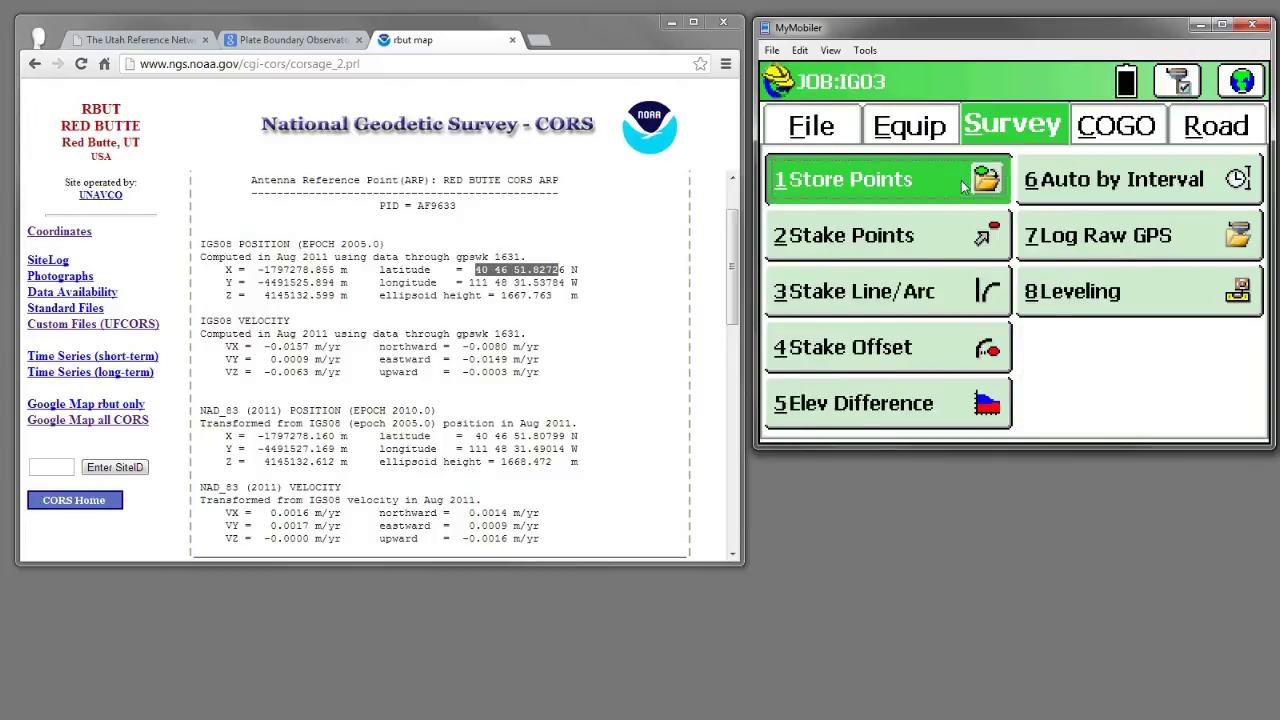
pyautogui.click(920, 180)
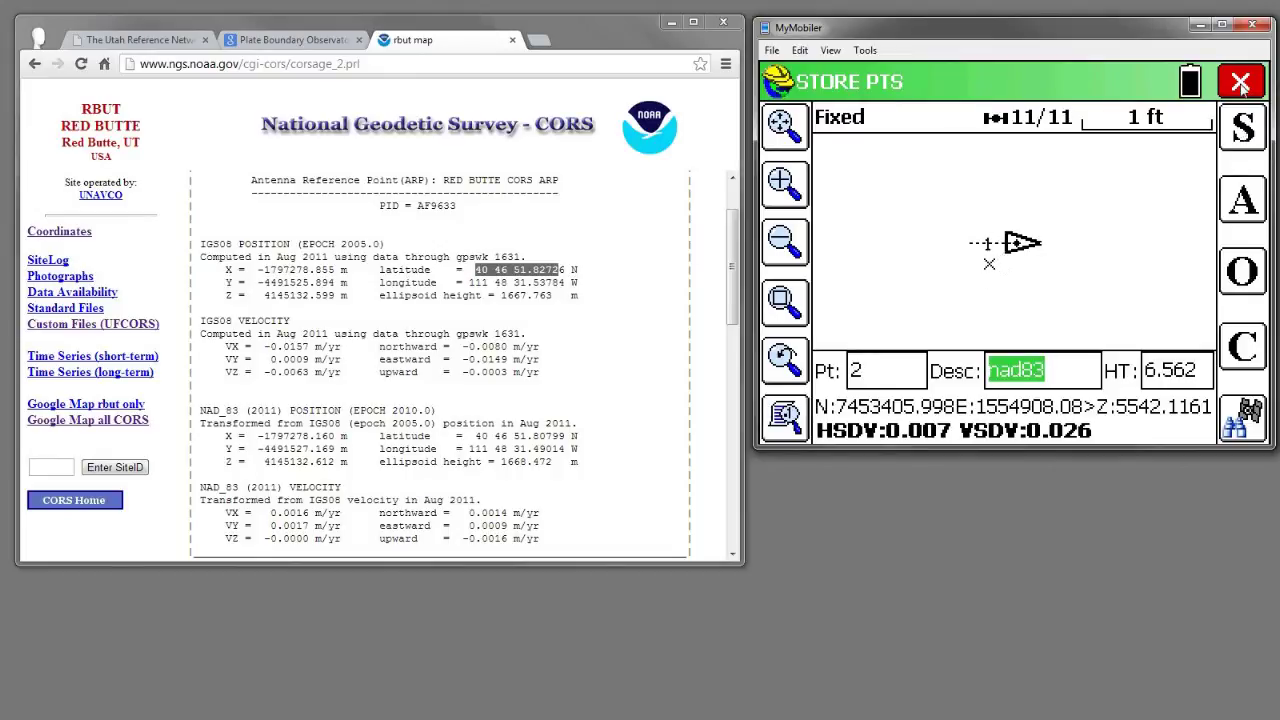
pyautogui.click(990, 278)
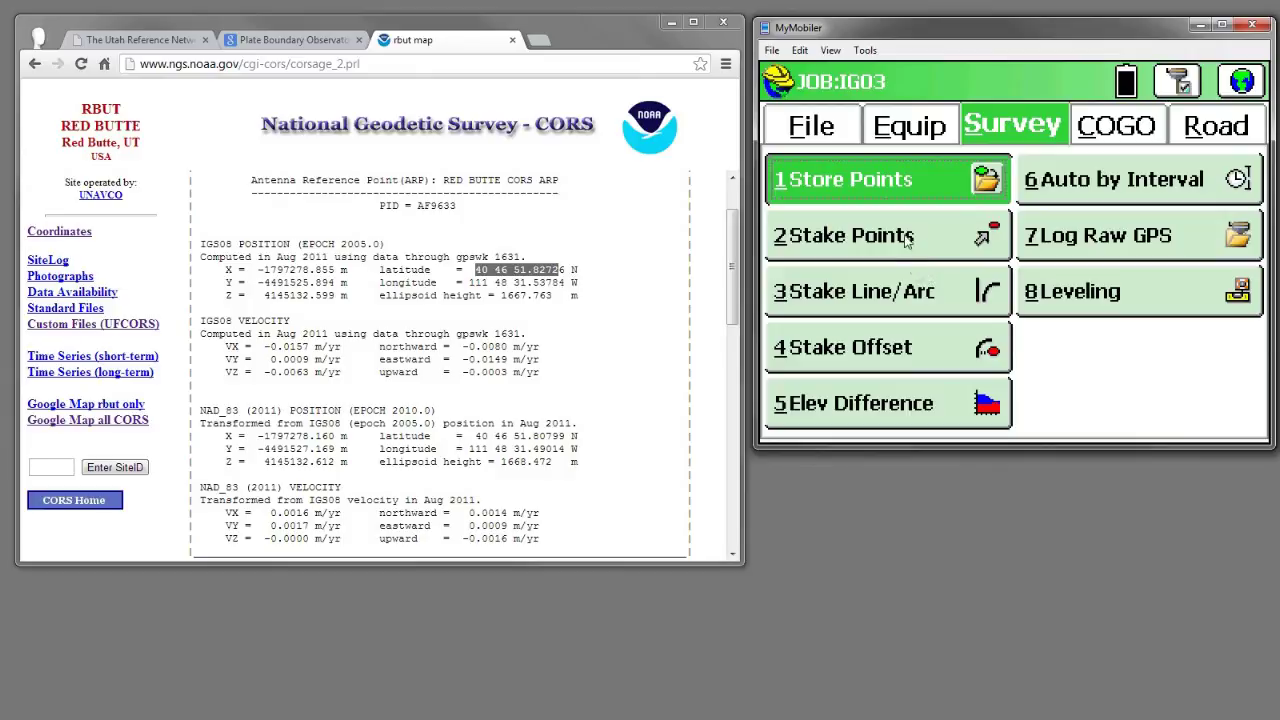
pyautogui.click(926, 256)
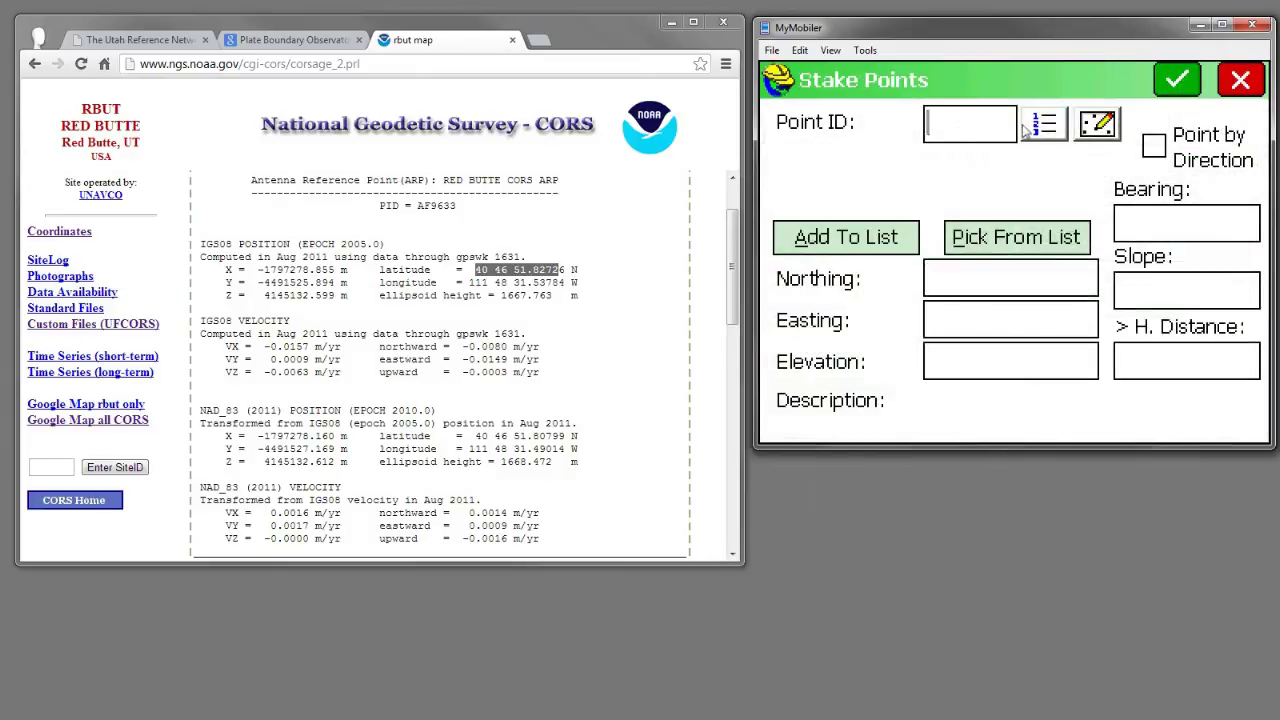
pyautogui.click(1044, 123)
pyautogui.click(880, 152)
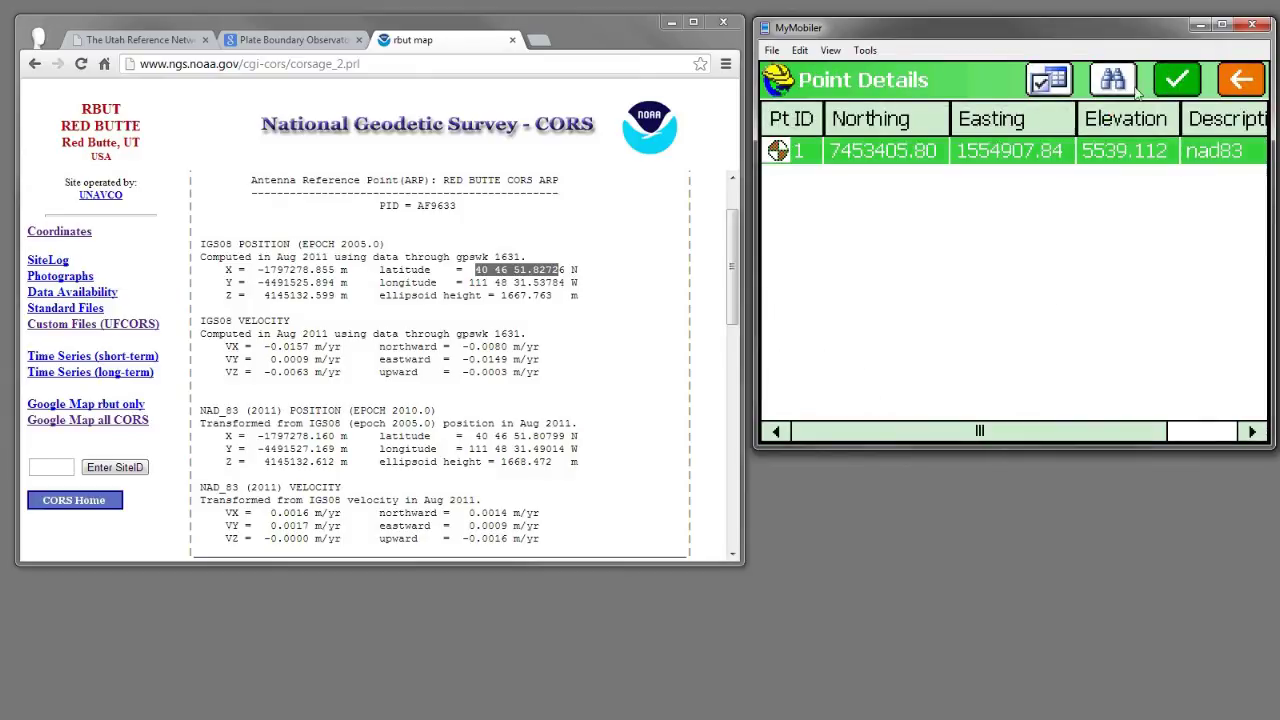
pyautogui.click(1176, 82)
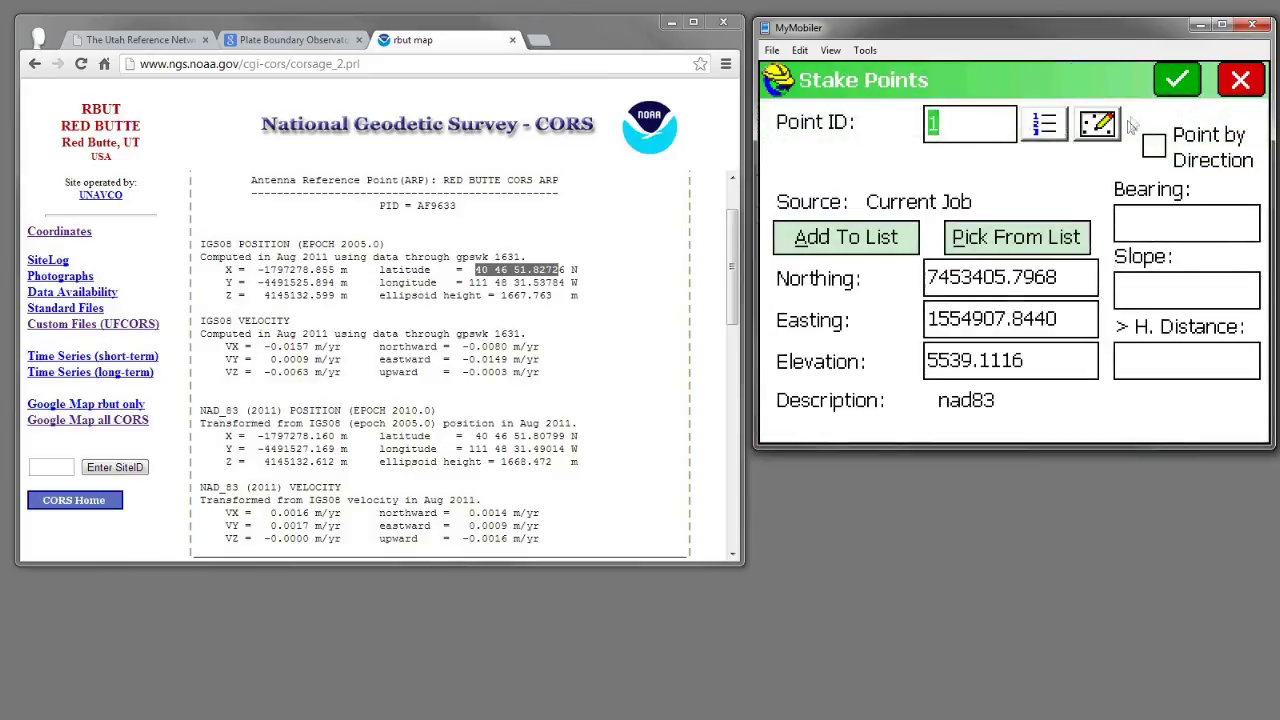
pyautogui.click(1176, 80)
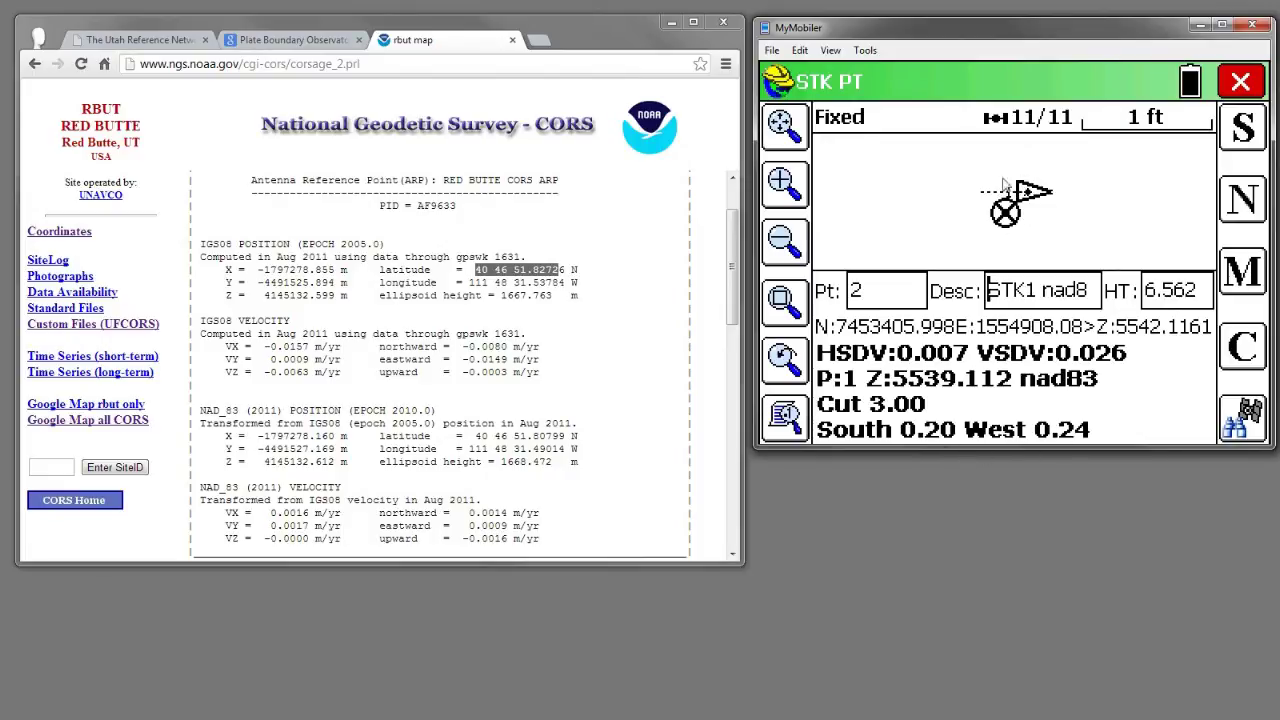
pyautogui.click(1238, 88)
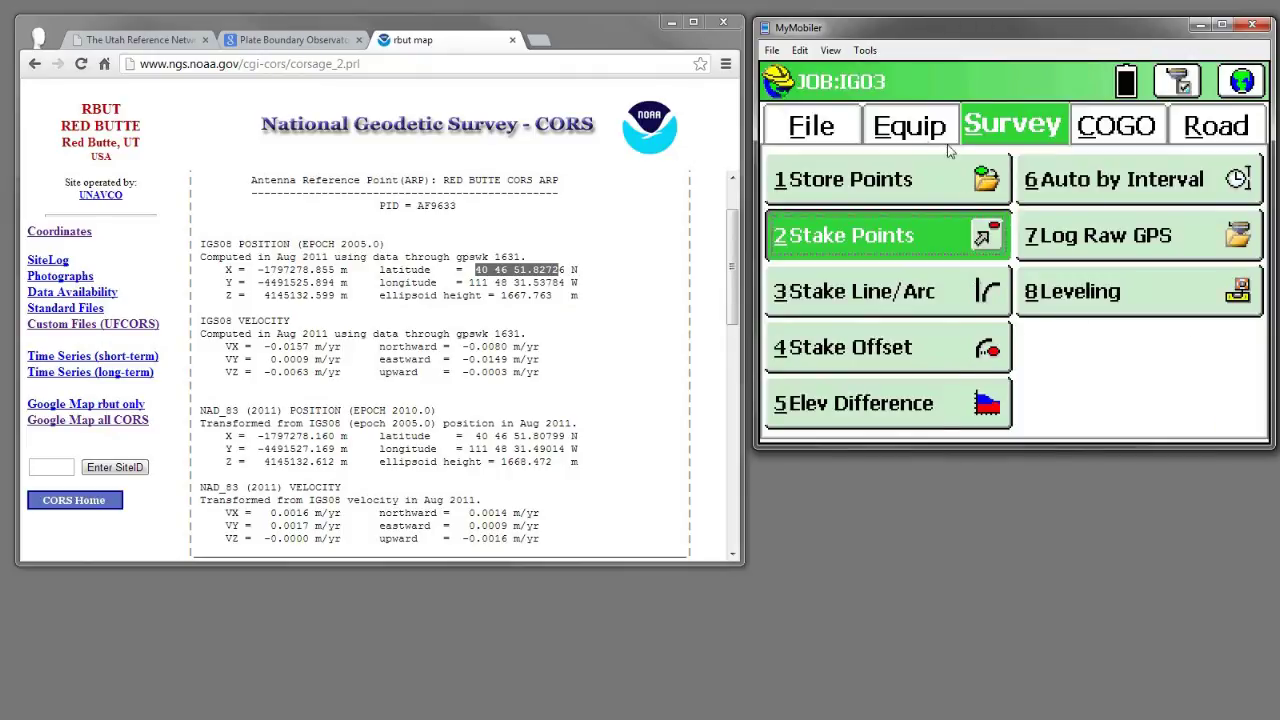
# Reopen Equip > 6 Localization to confirm the NAD83 conversion, and show the PBO page in Chrome
pyautogui.click(922, 136)
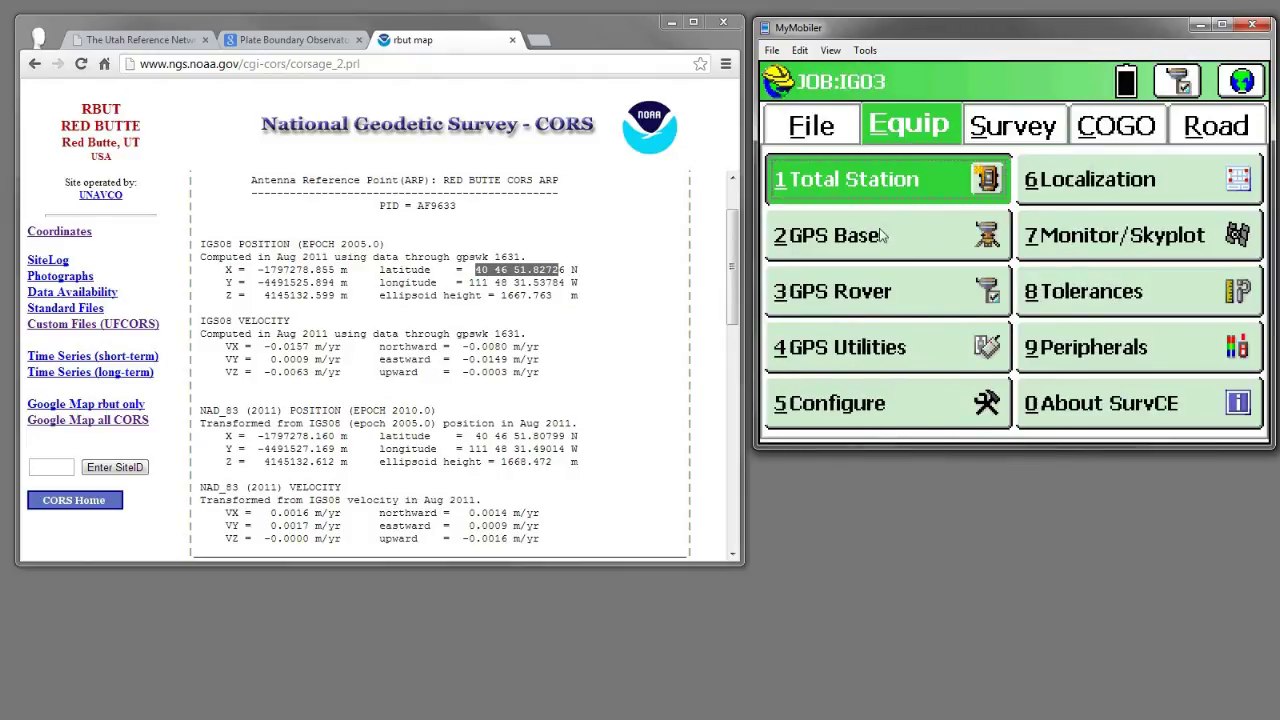
pyautogui.press('6')
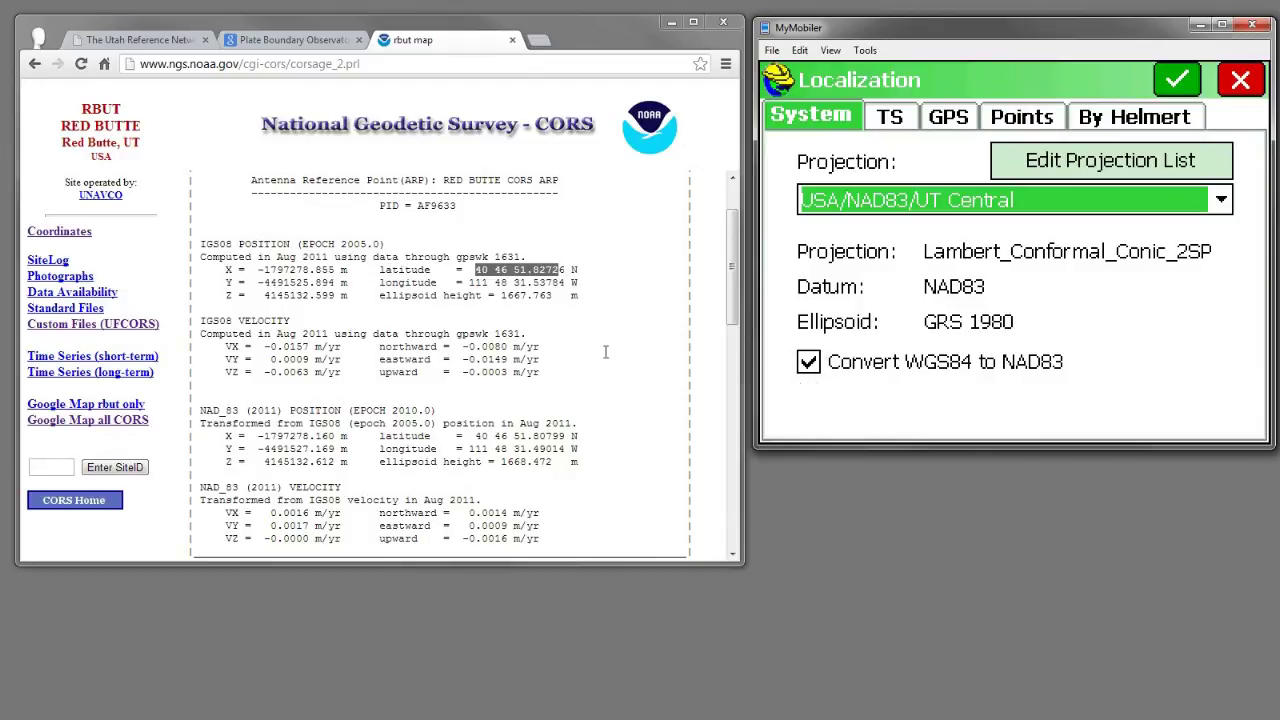
pyautogui.click(302, 42)
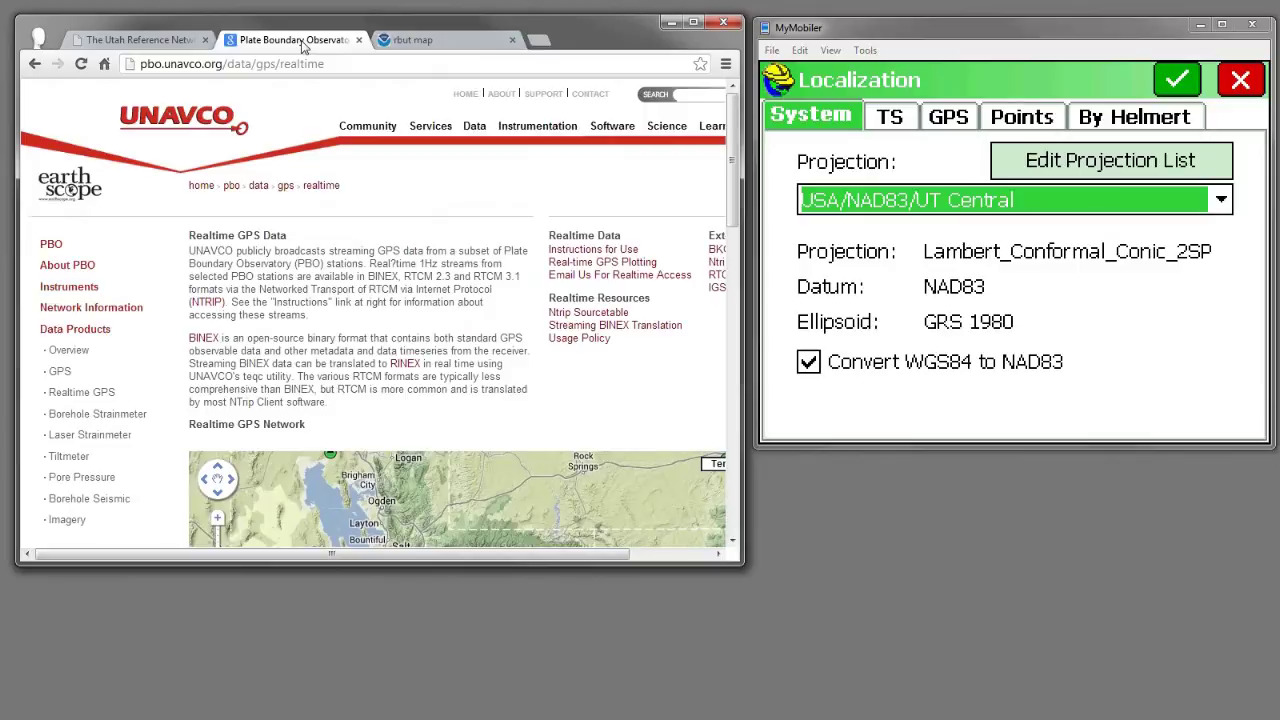